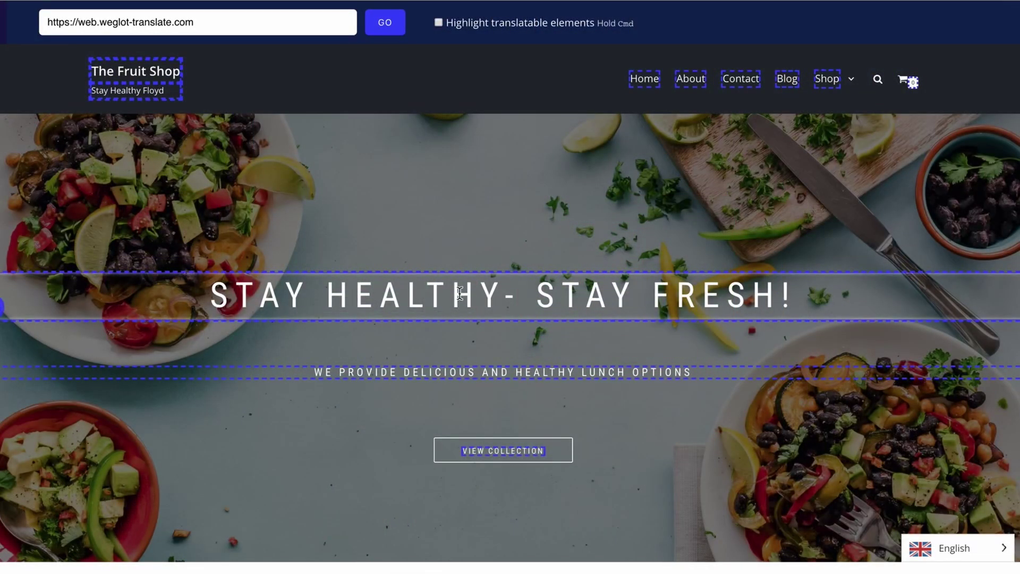
- Confirm 'Voir la collection' as the French translation of VIEW COLLECTION in Weglot
scroll(461, 293, down, 3)
scroll(462, 300, down, 6)
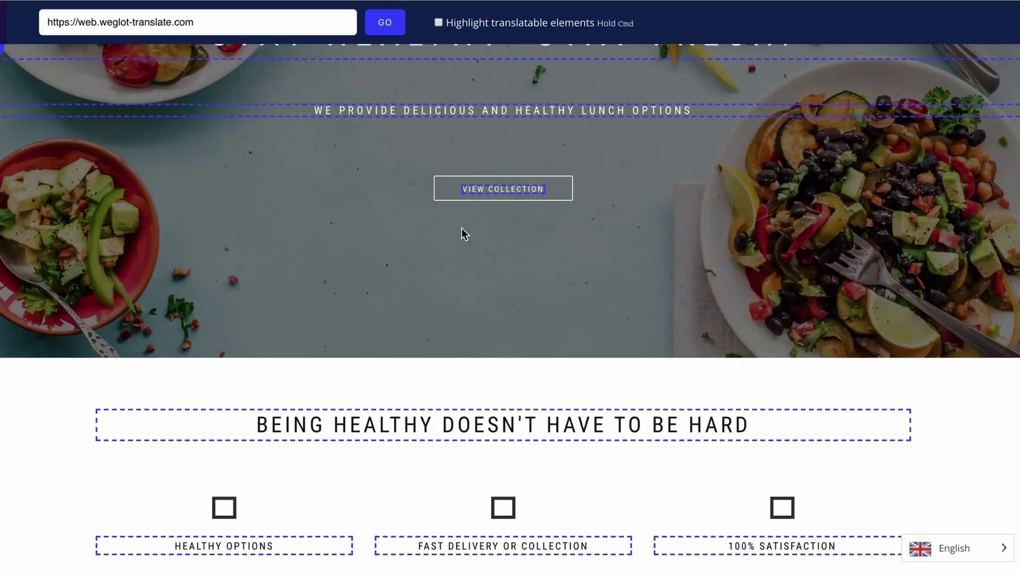
mouse_move(466, 195)
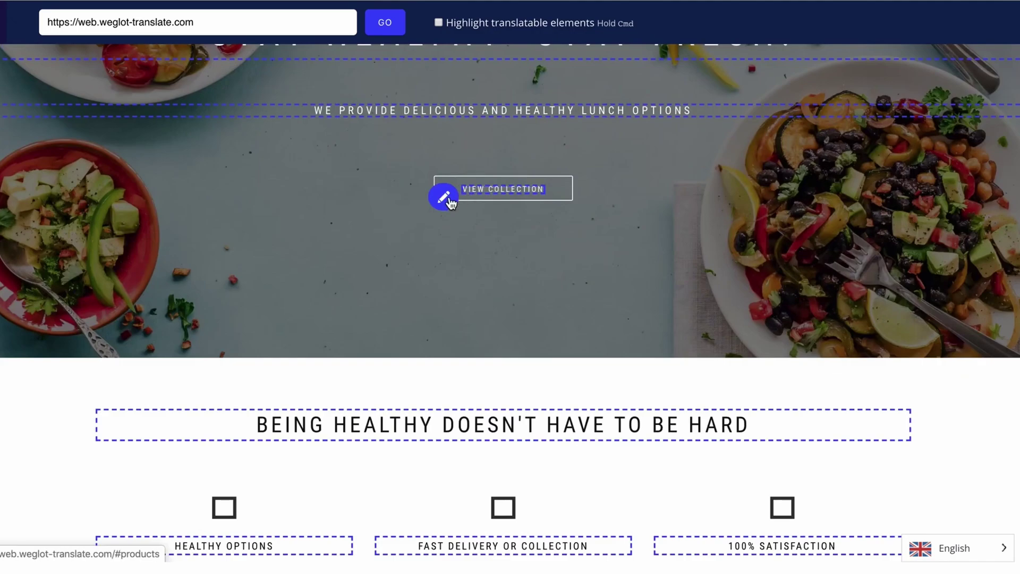
click(444, 197)
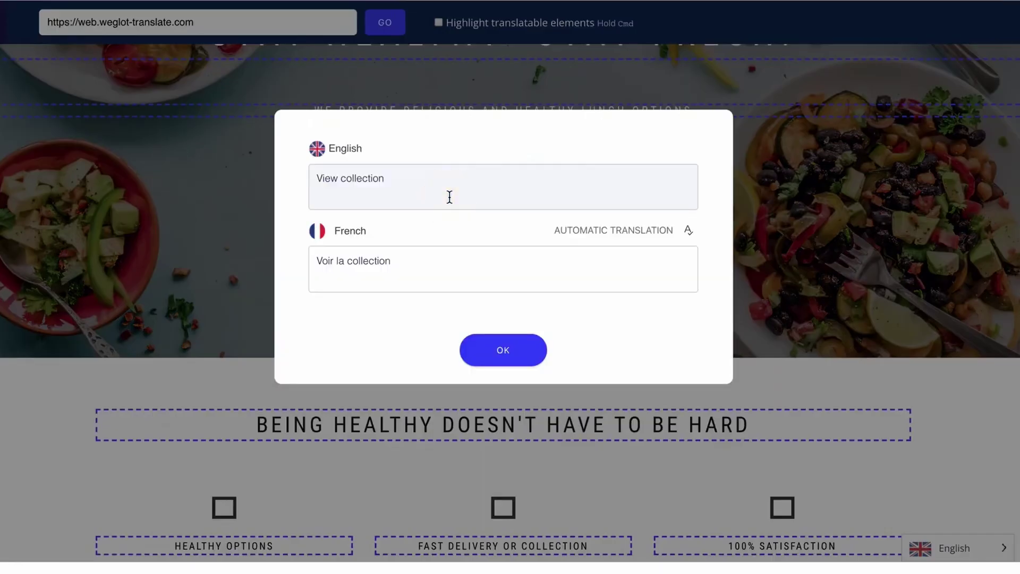
click(414, 259)
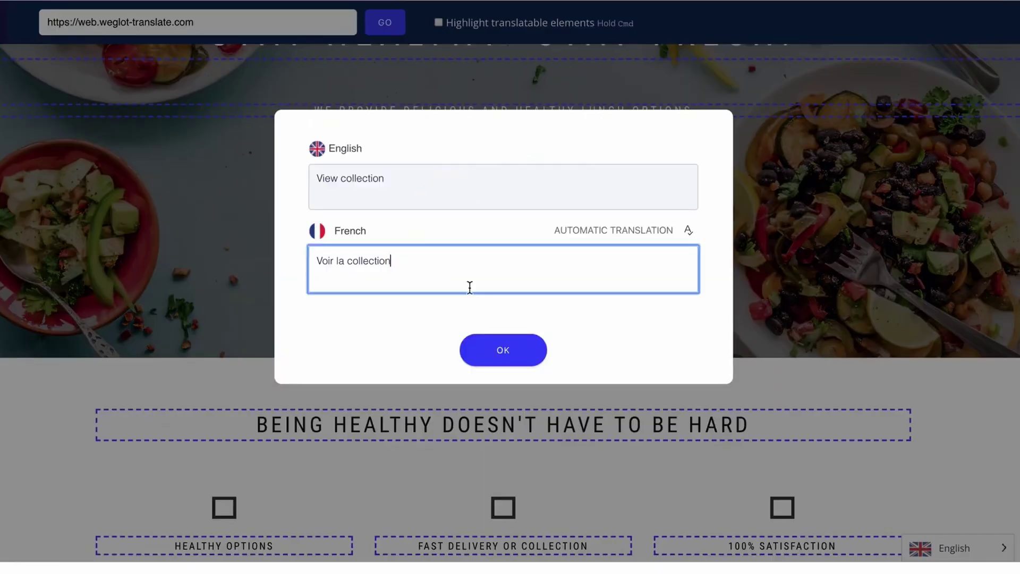
click(523, 362)
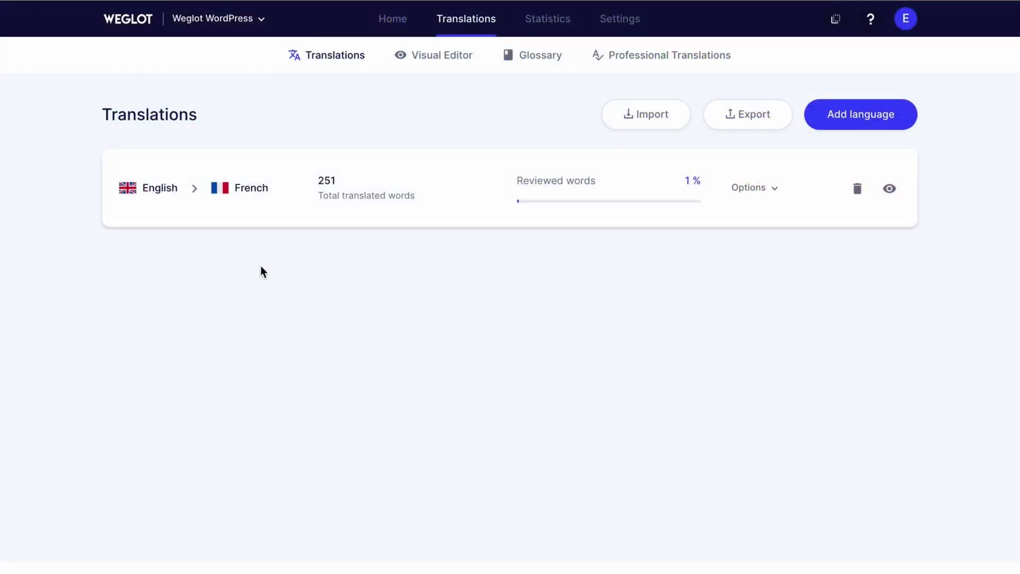
- Open the English > French pair and scroll through its 66 automatic translations
click(280, 192)
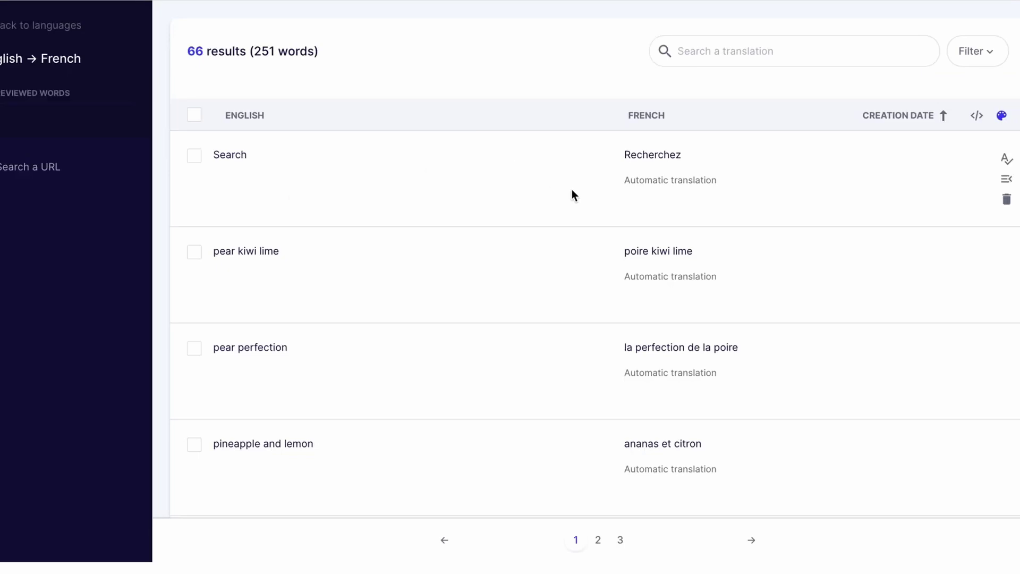
scroll(644, 349, down, 3)
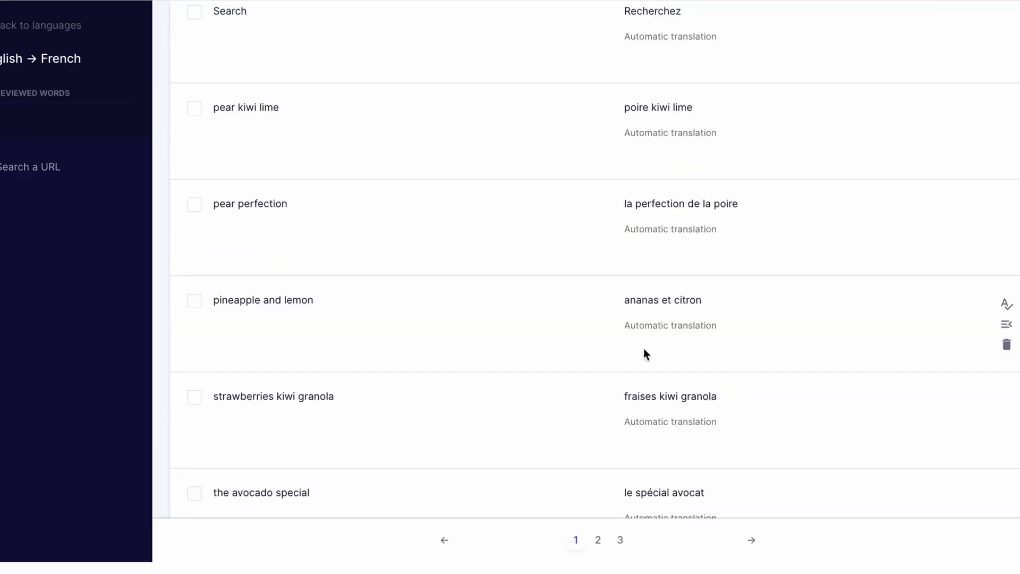
scroll(643, 347, down, 3)
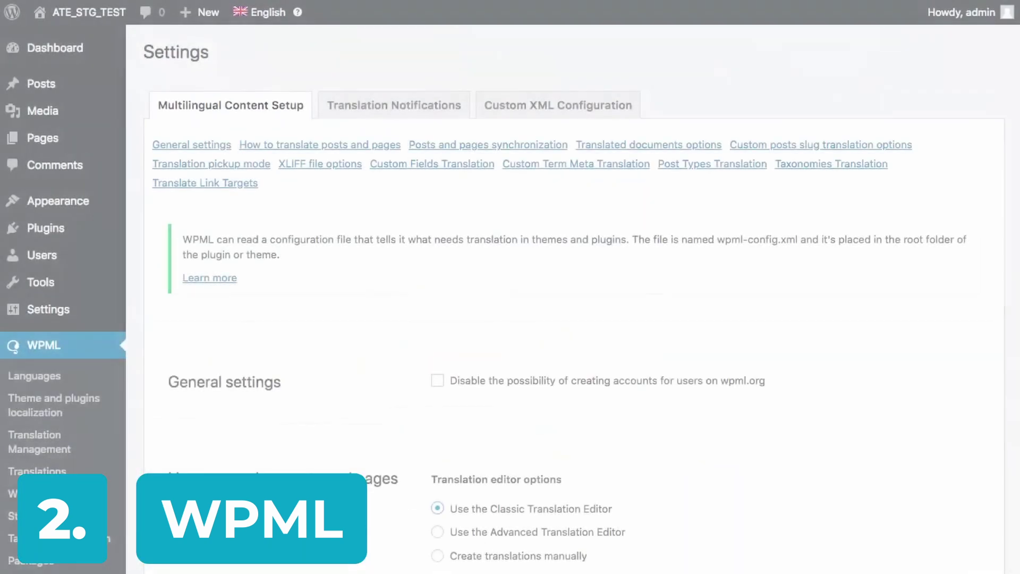
- Choose 'Use the Advanced Translation Editor' and add Sample Page to the translation basket
scroll(574, 319, down, 1)
scroll(574, 318, down, 7)
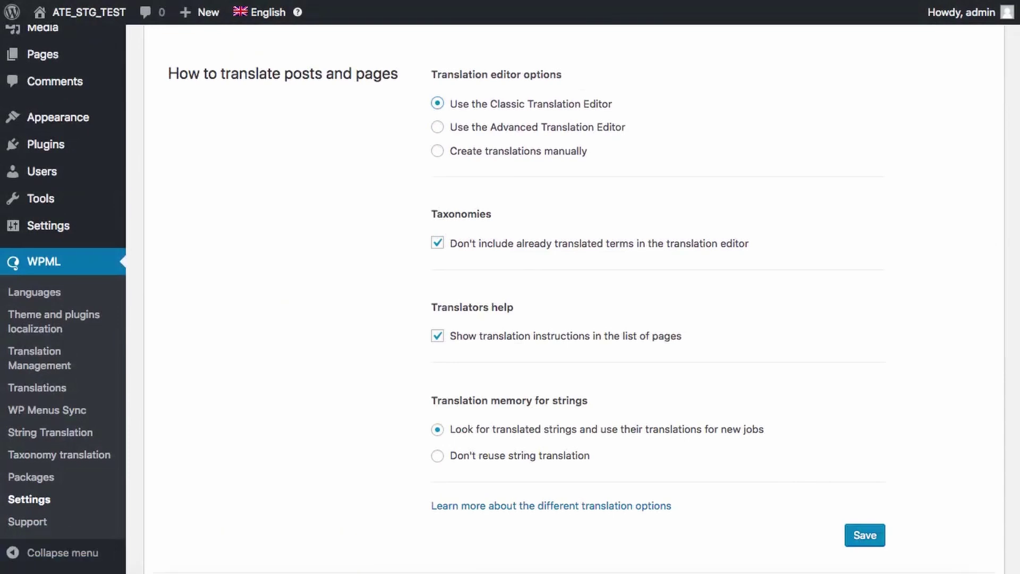
click(437, 127)
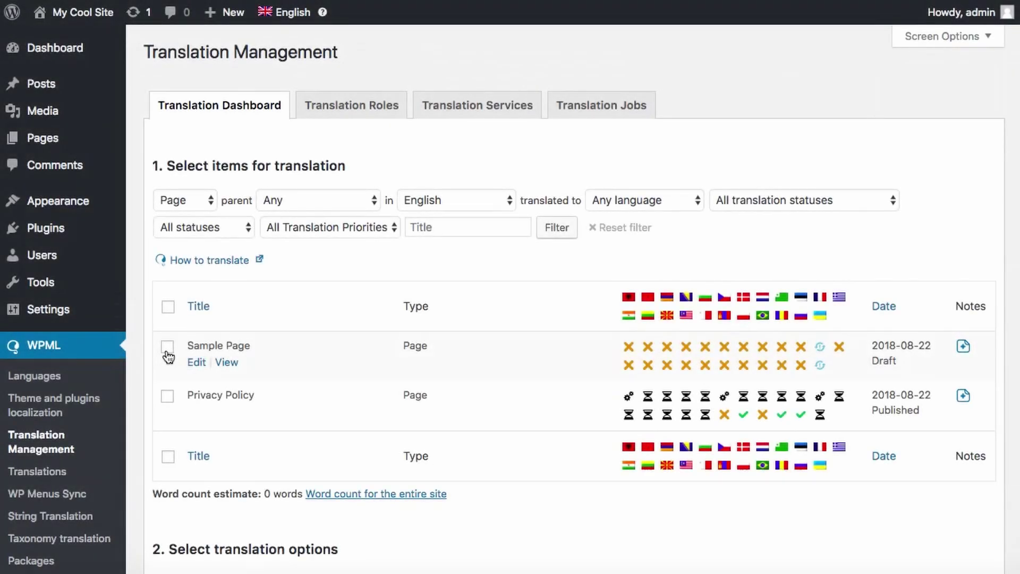
scroll(167, 355, down, 15)
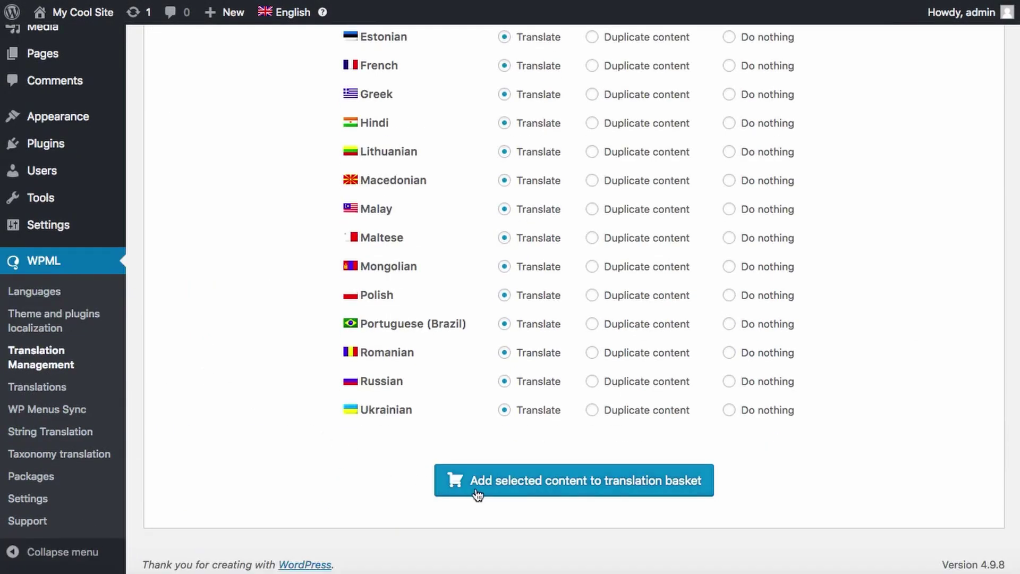
click(478, 481)
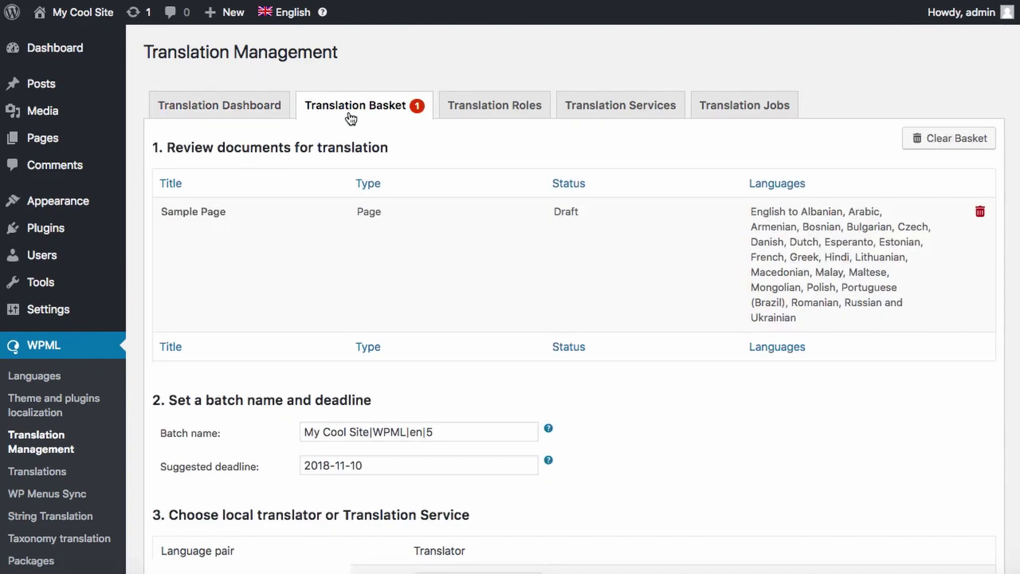
- Scroll the Translation Basket to review Sample Page queued for all target languages
scroll(351, 118, down, 15)
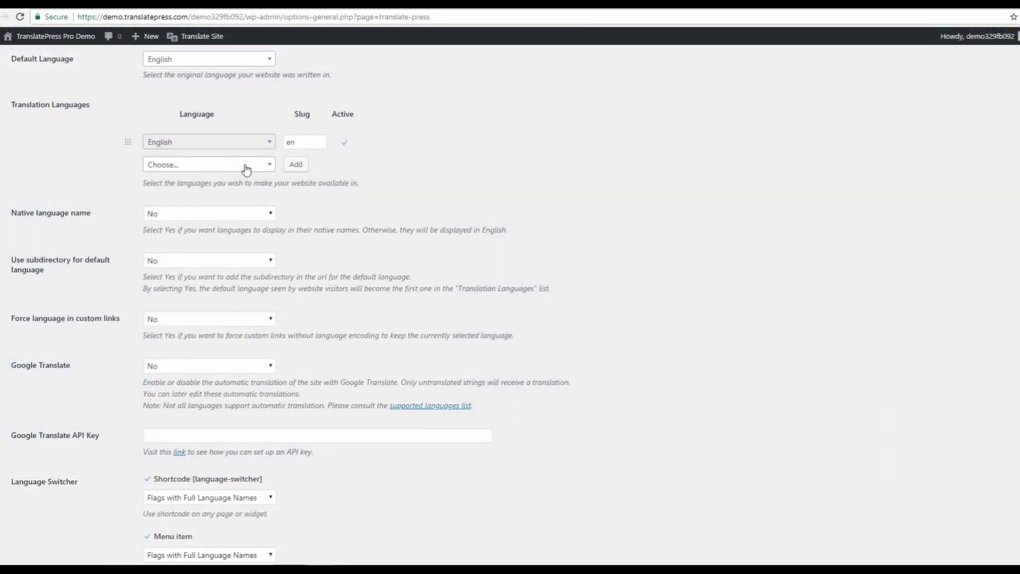
- Add French (fr) to TranslatePress's translation languages
click(246, 165)
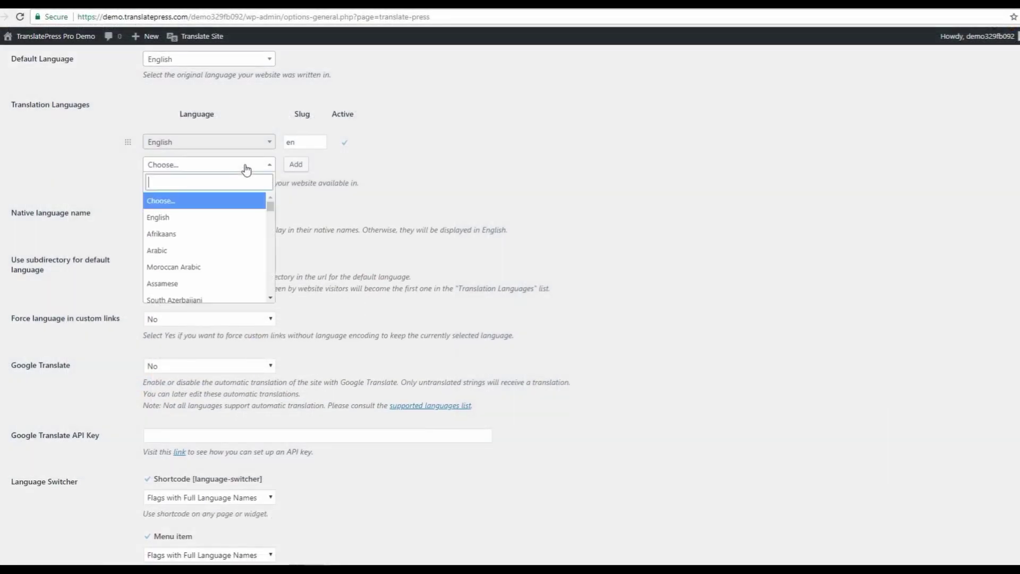
text(Fre)
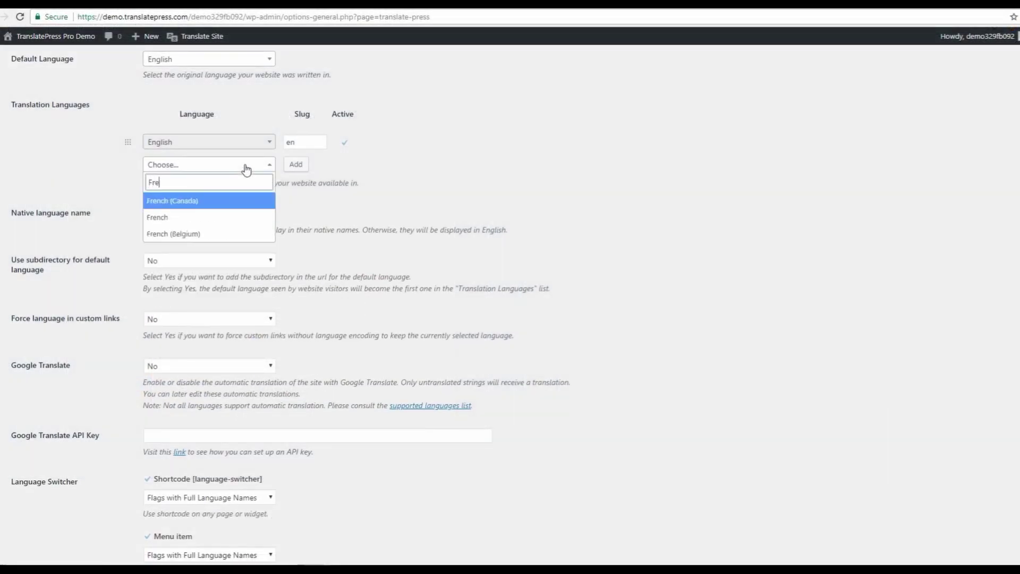
click(199, 216)
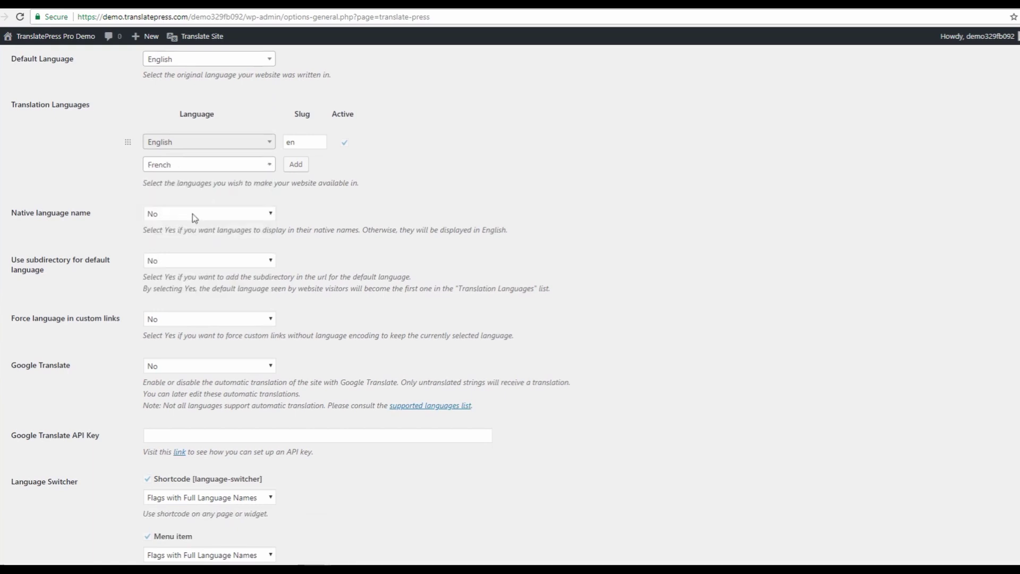
click(296, 165)
scroll(109, 191, down, 2)
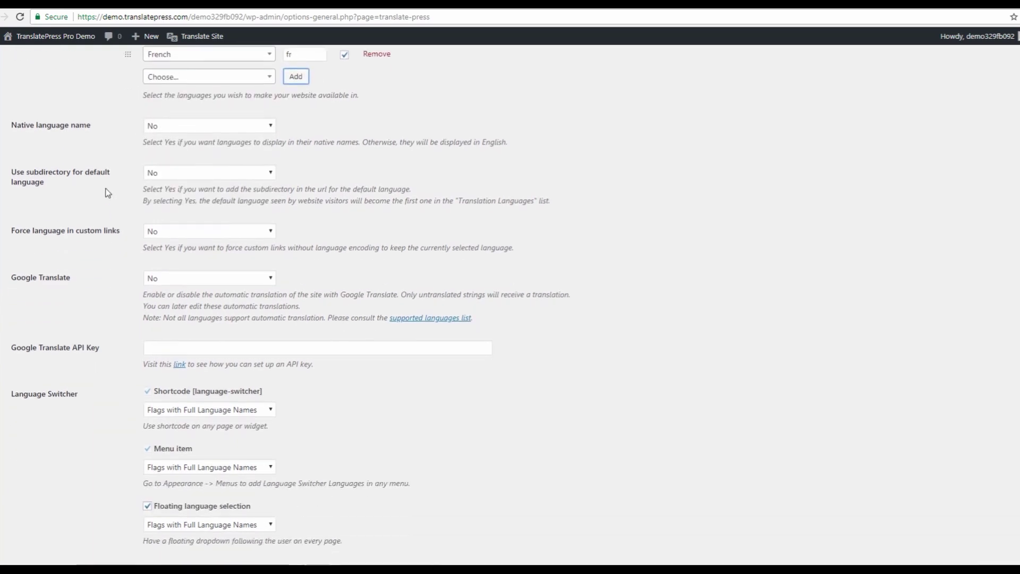
scroll(108, 193, down, 1)
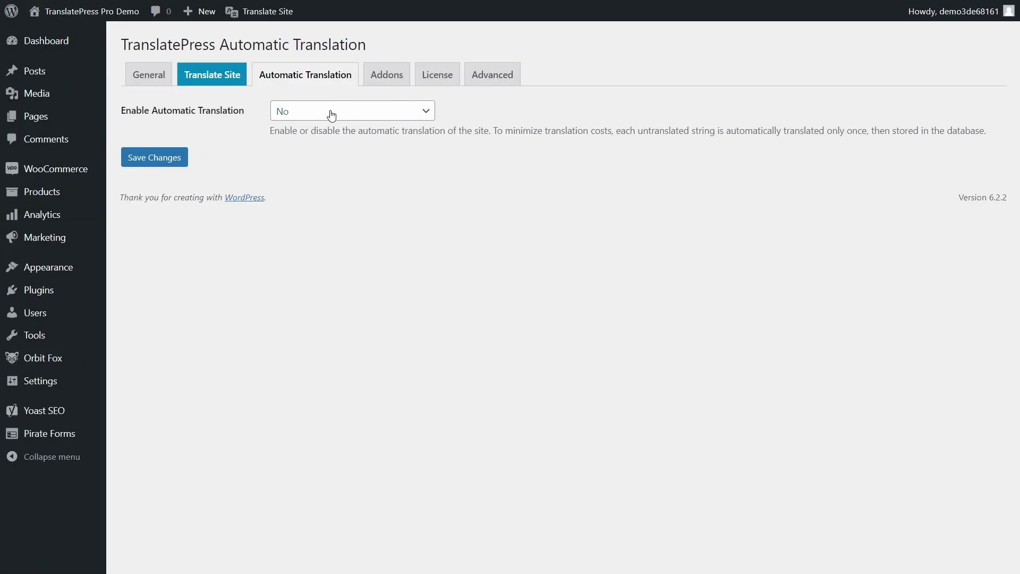
- Change Enable Automatic Translation from No to Yes
click(329, 111)
click(325, 139)
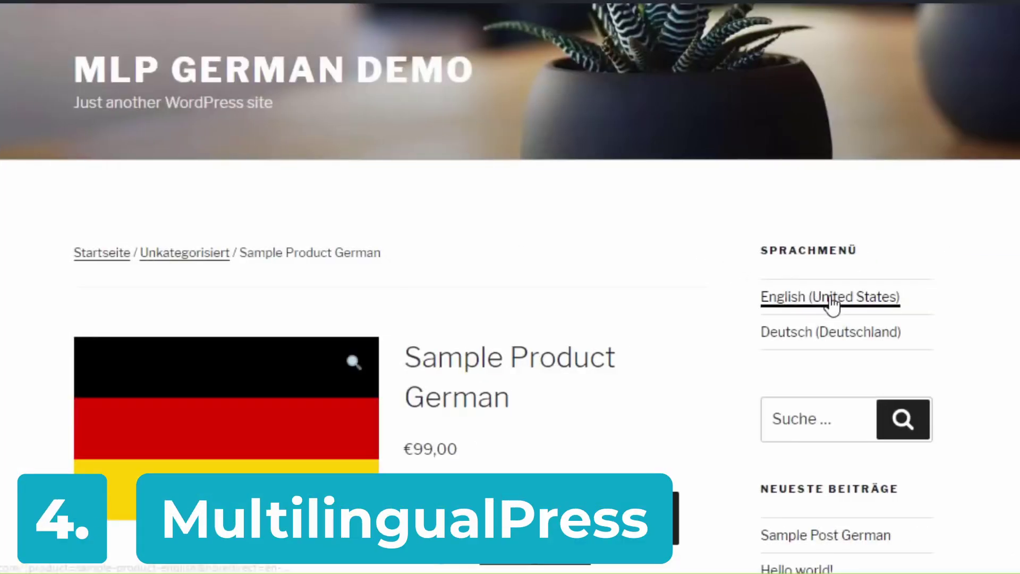
- Switch the product page to English, then German, and set the new site's language to Deutsch
click(830, 298)
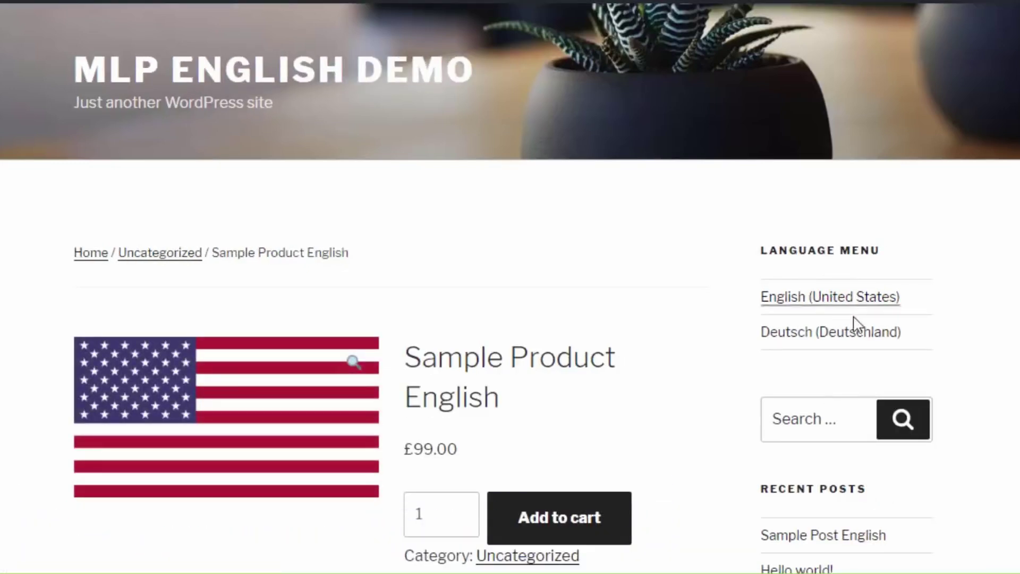
click(864, 338)
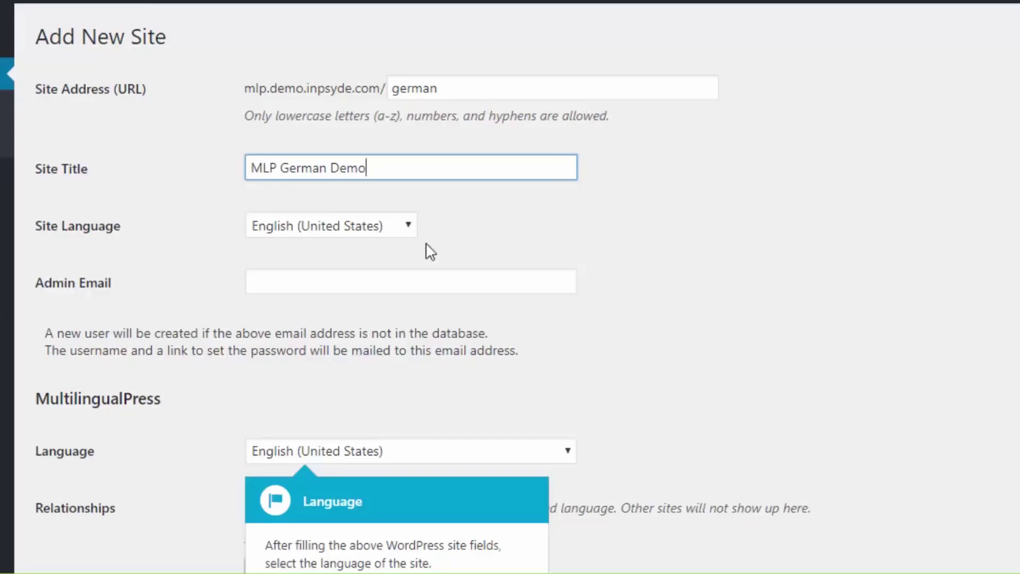
click(393, 225)
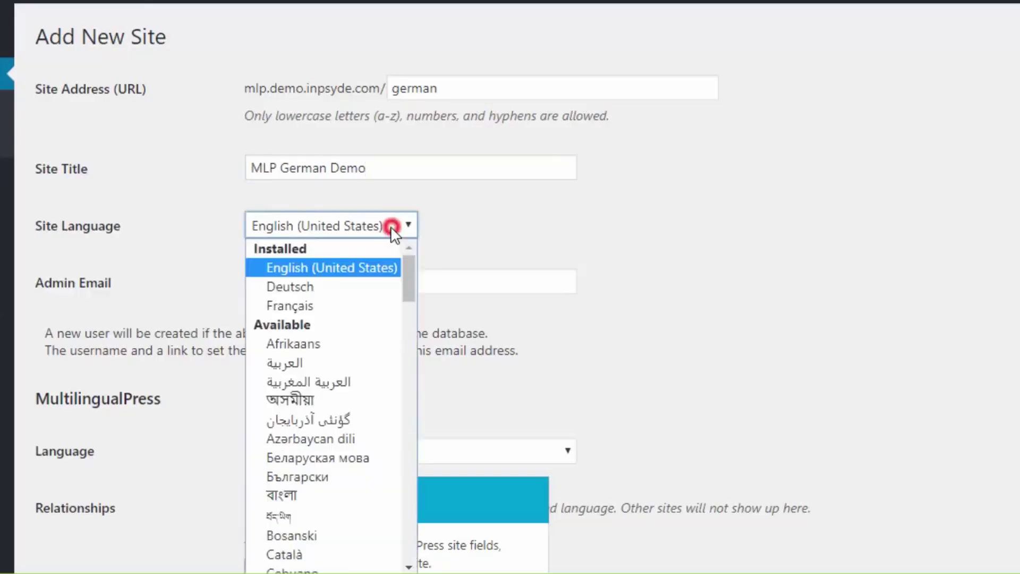
click(368, 288)
click(366, 281)
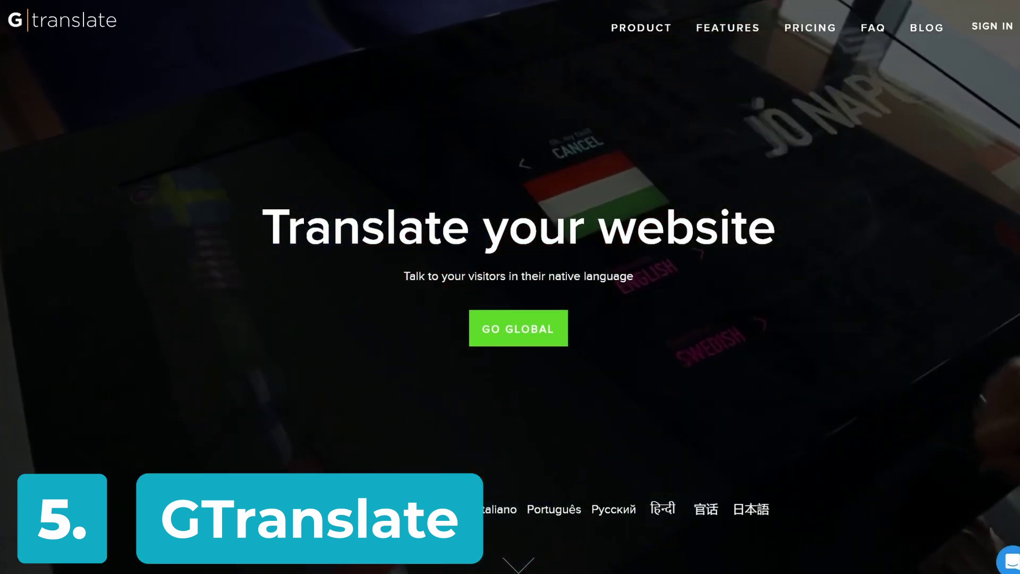
- Switch the GTranslate homepage to Español, then to Français
click(341, 509)
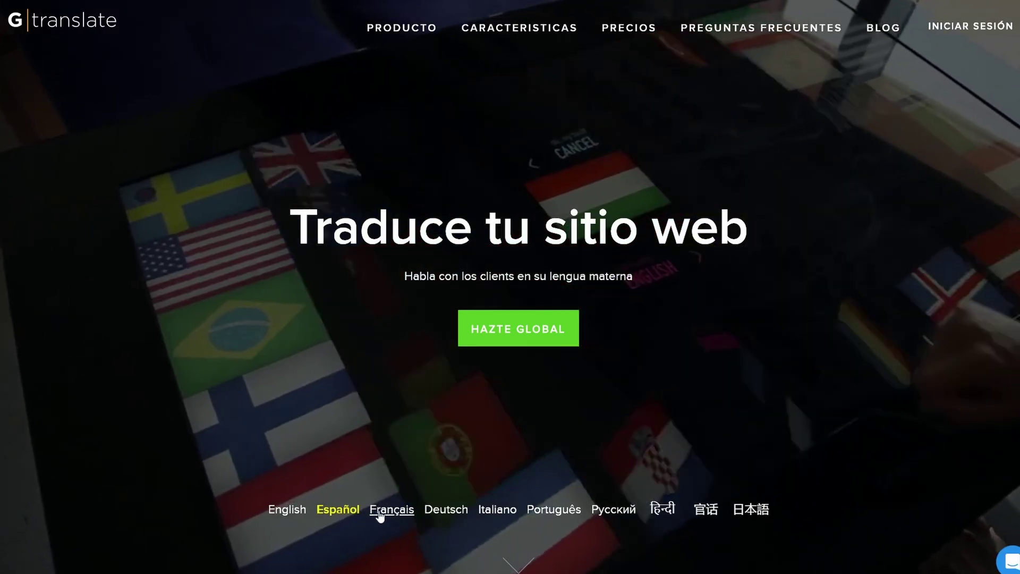
click(378, 512)
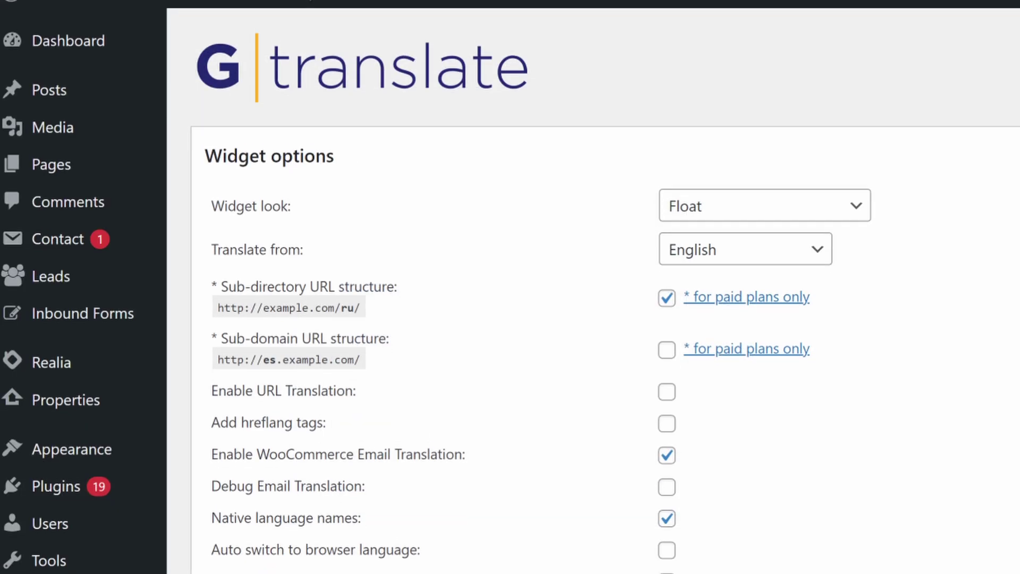
scroll(510, 287, down, 3)
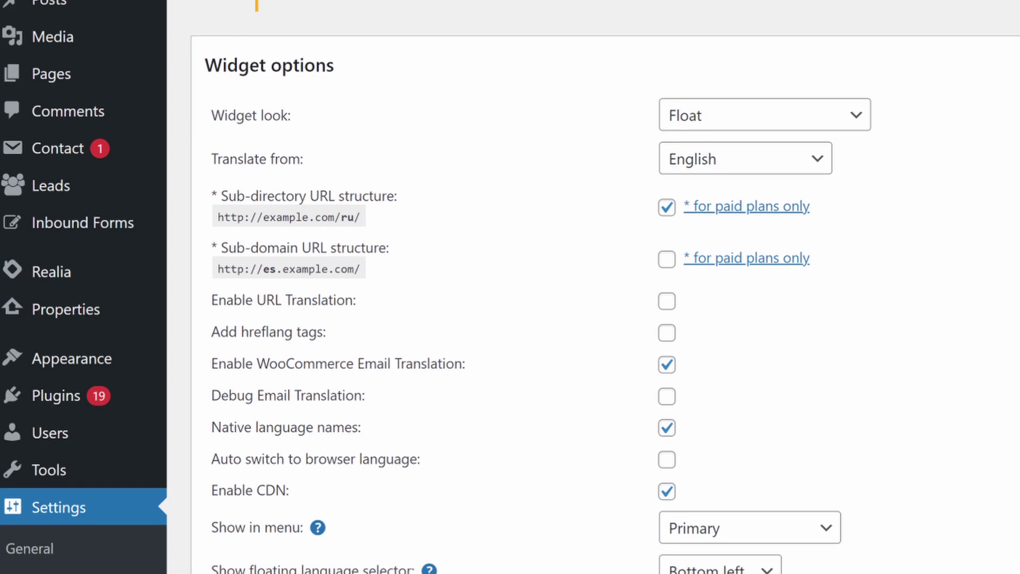
scroll(510, 287, down, 3)
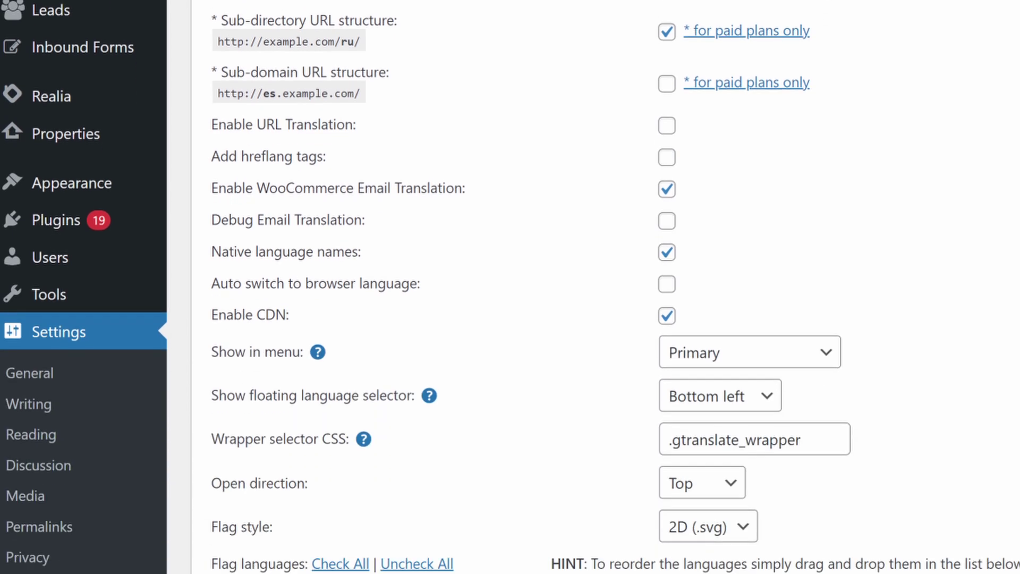
scroll(510, 287, down, 3)
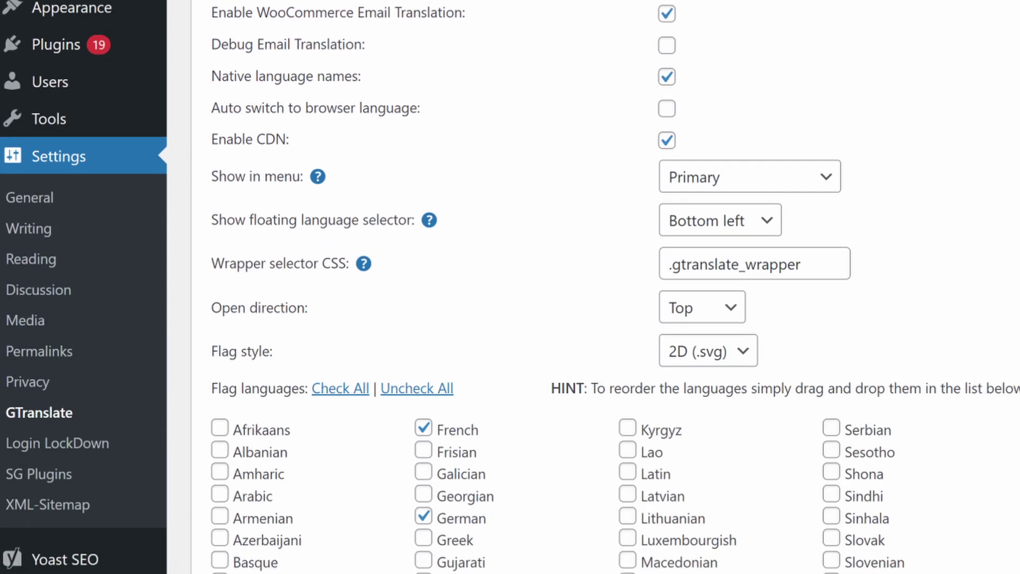